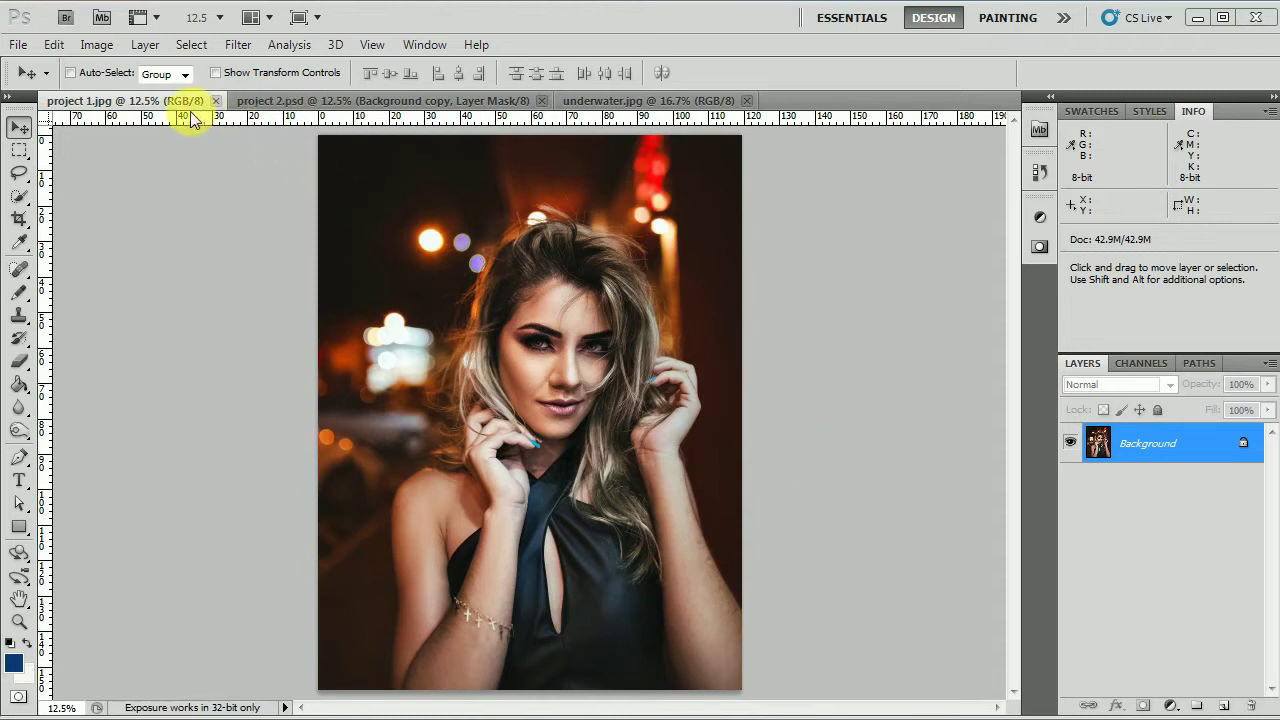
Step: Review the finished blue composite in project 2.psd, the original portrait in project 1.jpg and the underwater.jpg source image
click(337, 101)
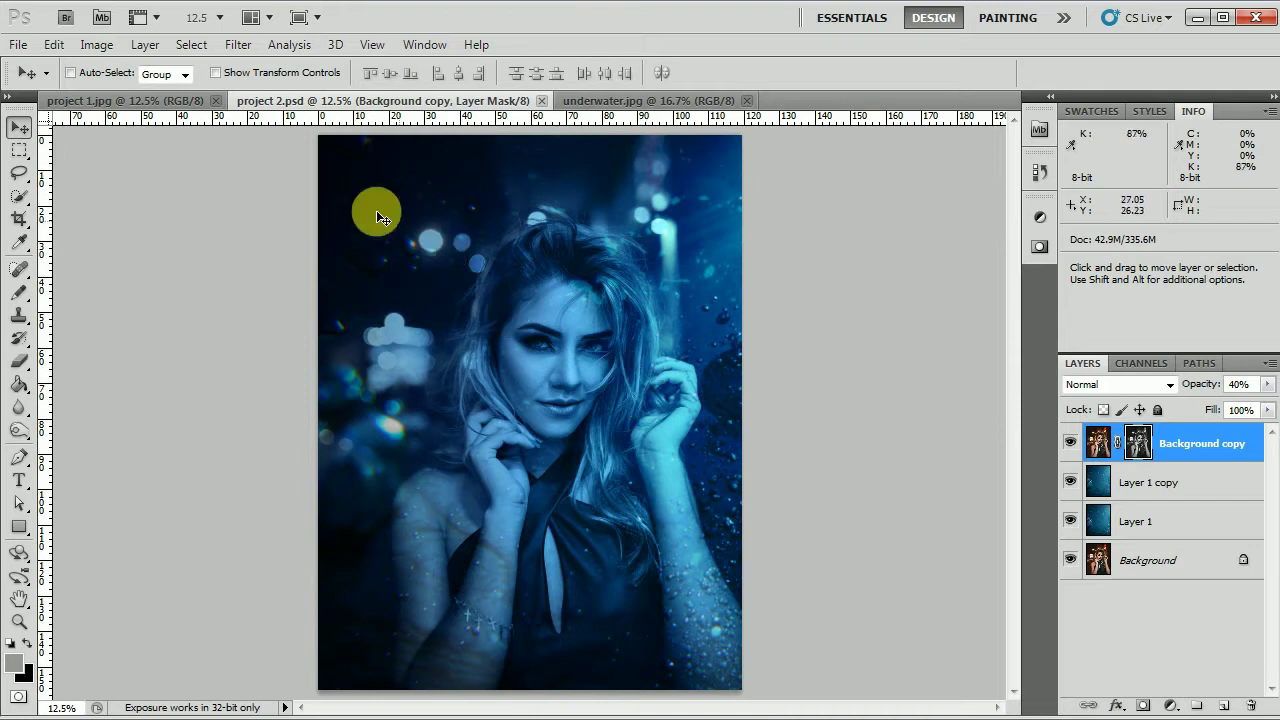
click(188, 102)
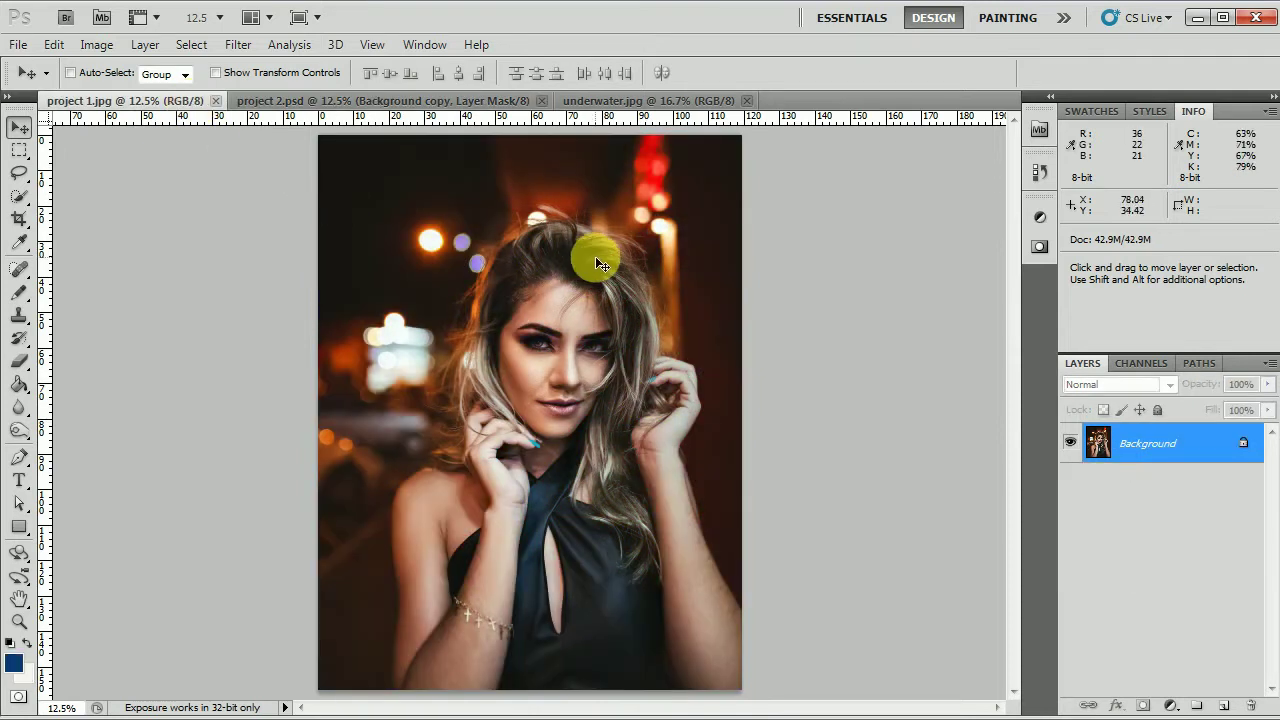
click(682, 103)
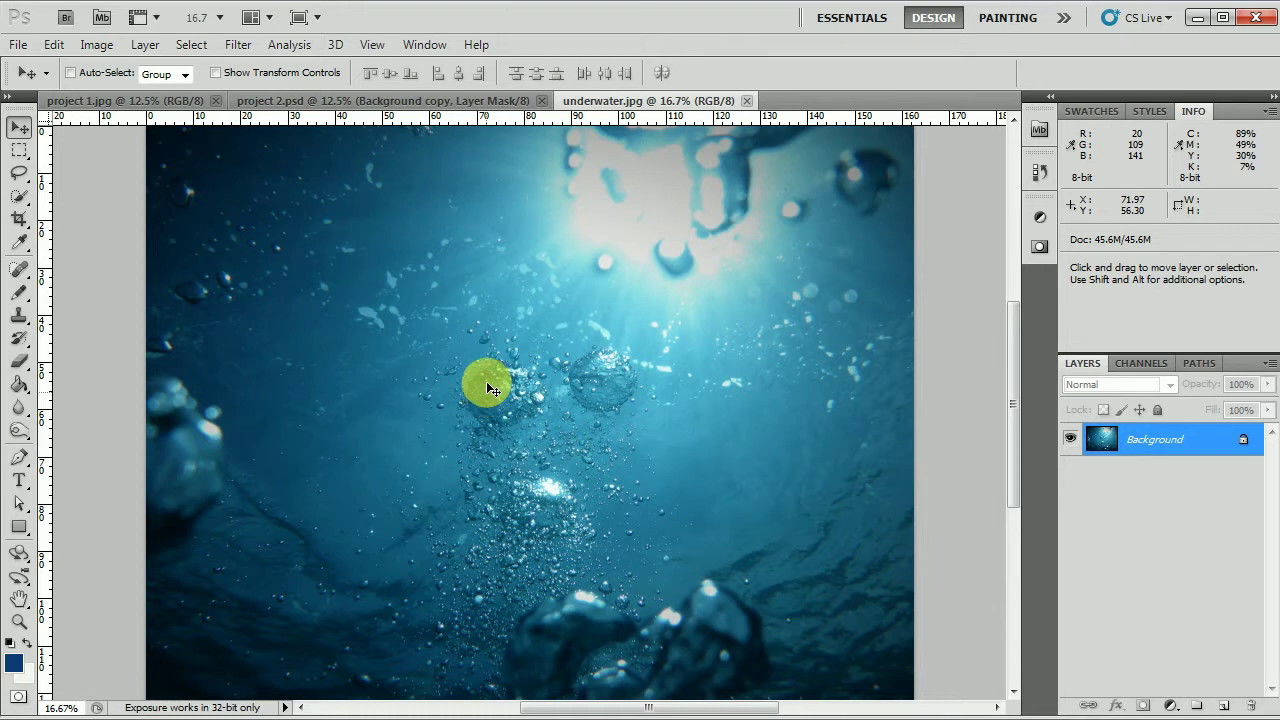
click(143, 104)
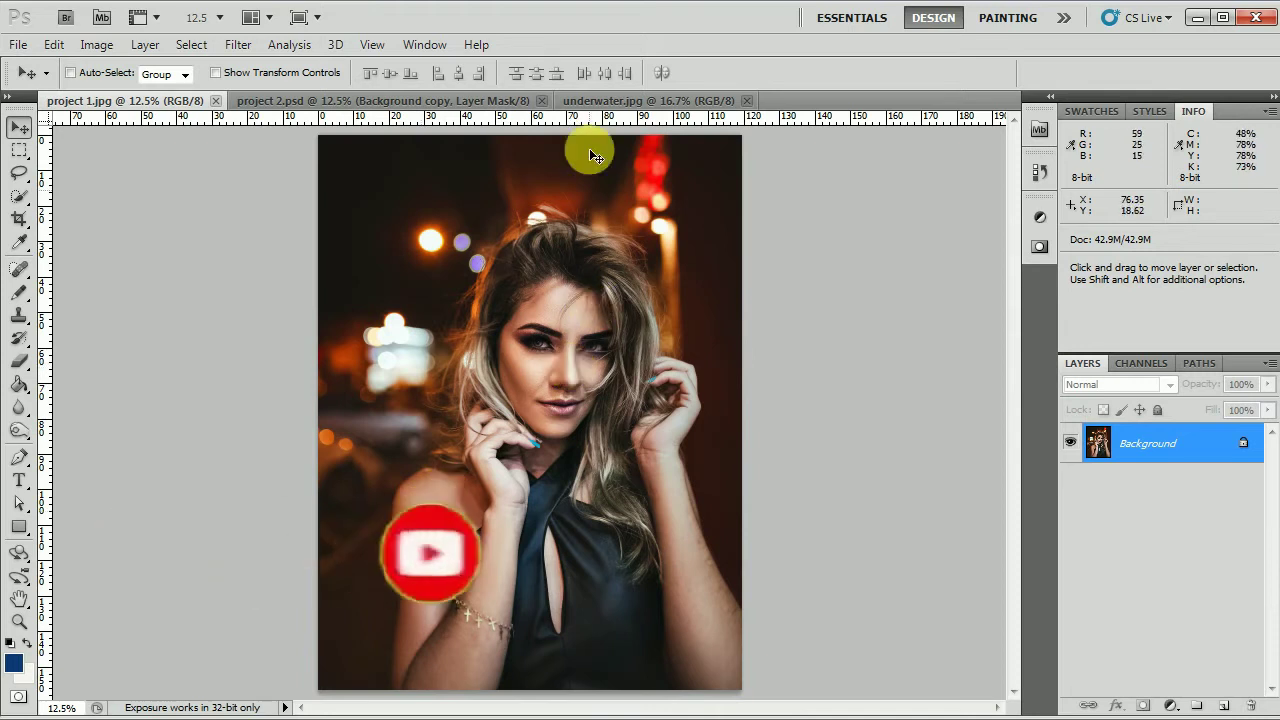
Step: Bring the underwater.jpg image into project 1.jpg as a new layer and position it across the portrait's full width
click(607, 101)
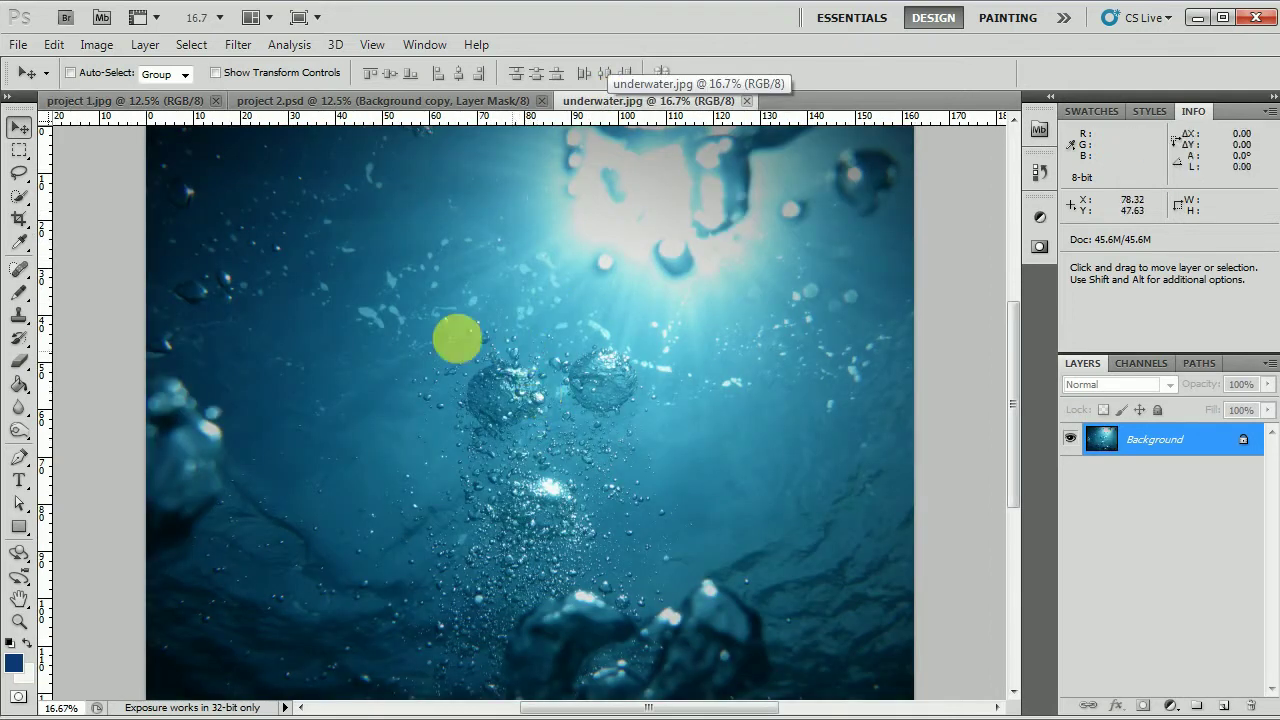
click(150, 102)
drag(228, 170, 499, 406)
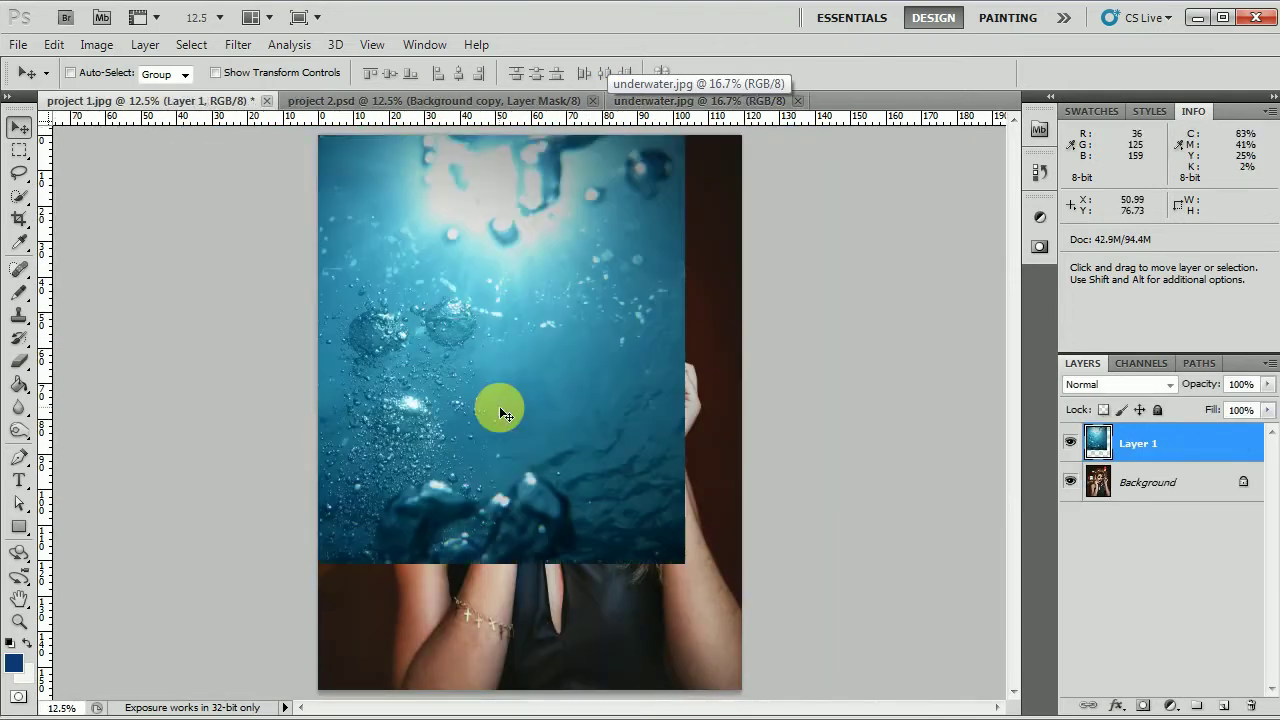
drag(508, 486, 591, 511)
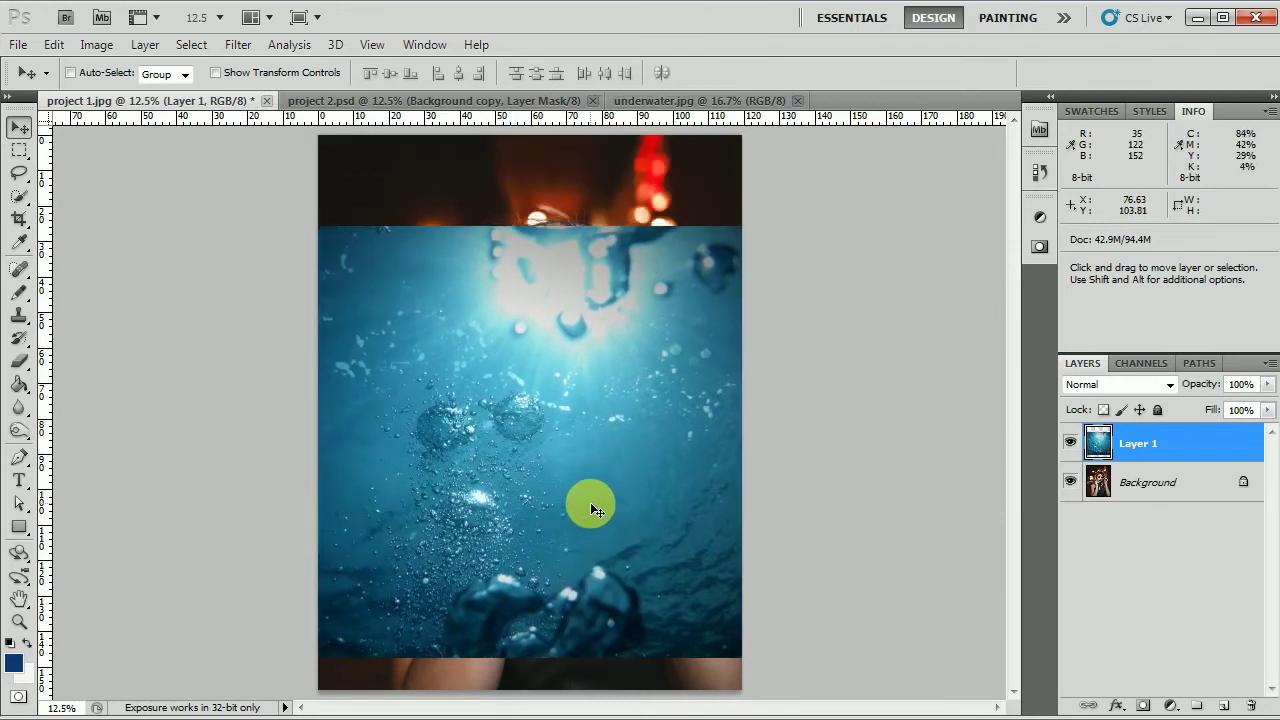
Step: Scale the underwater layer proportionally to about 169% and position it so its darker, bubbly part covers the whole portrait
key(ctrl+t)
drag(760, 233, 974, 106)
drag(175, 657, 114, 700)
drag(514, 526, 709, 527)
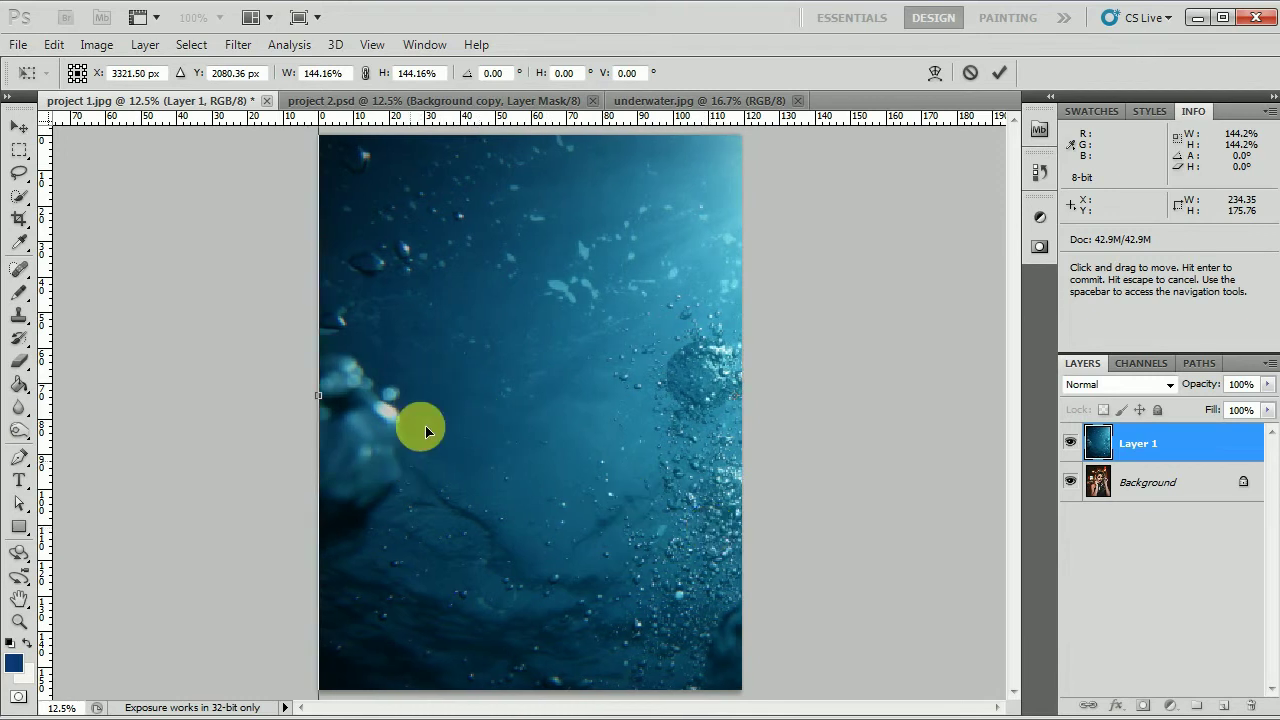
drag(420, 429, 429, 380)
drag(298, 693, 155, 719)
drag(462, 506, 552, 547)
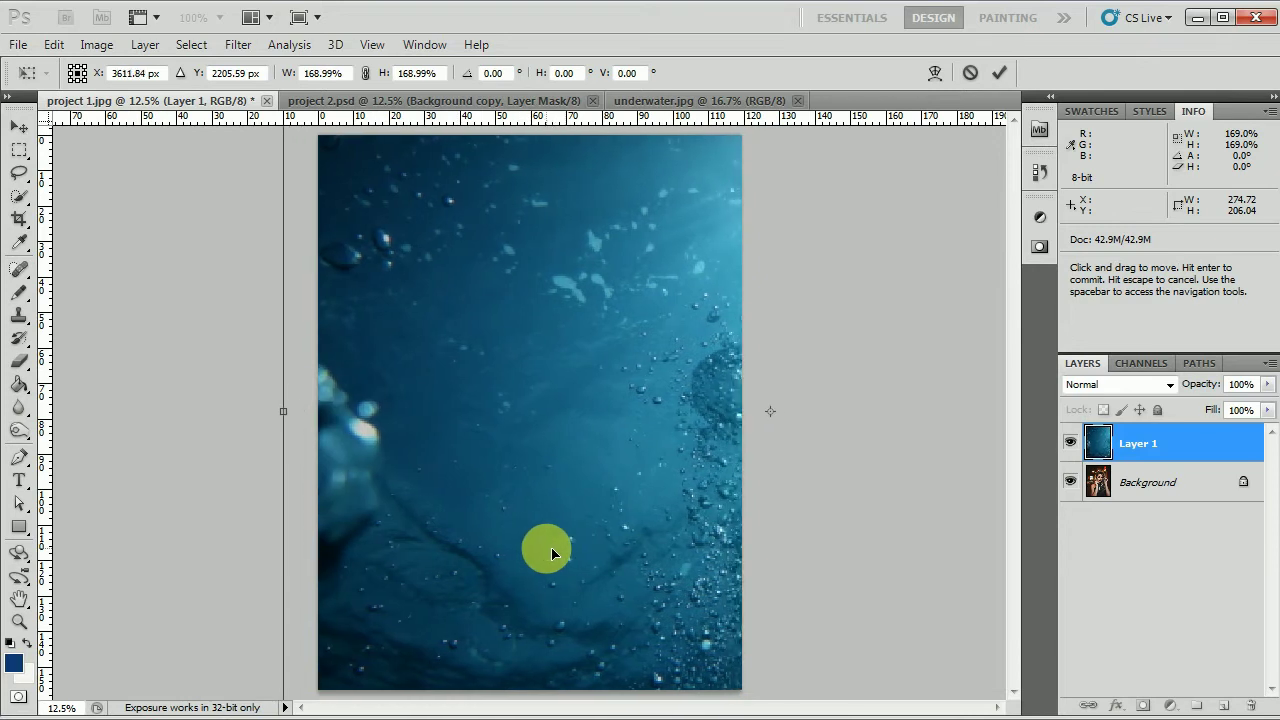
key(Return)
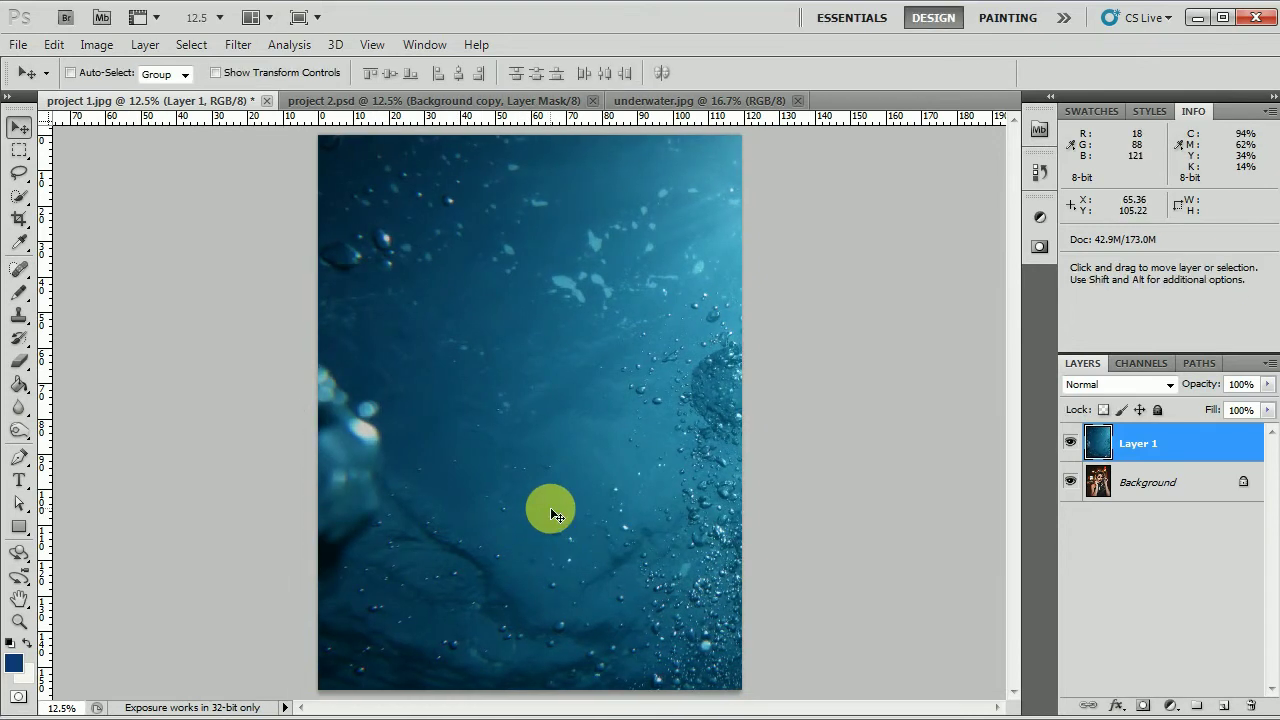
Step: Compare the image with the underwater layer hidden and shown, and set that layer's blending mode to Color
click(1071, 442)
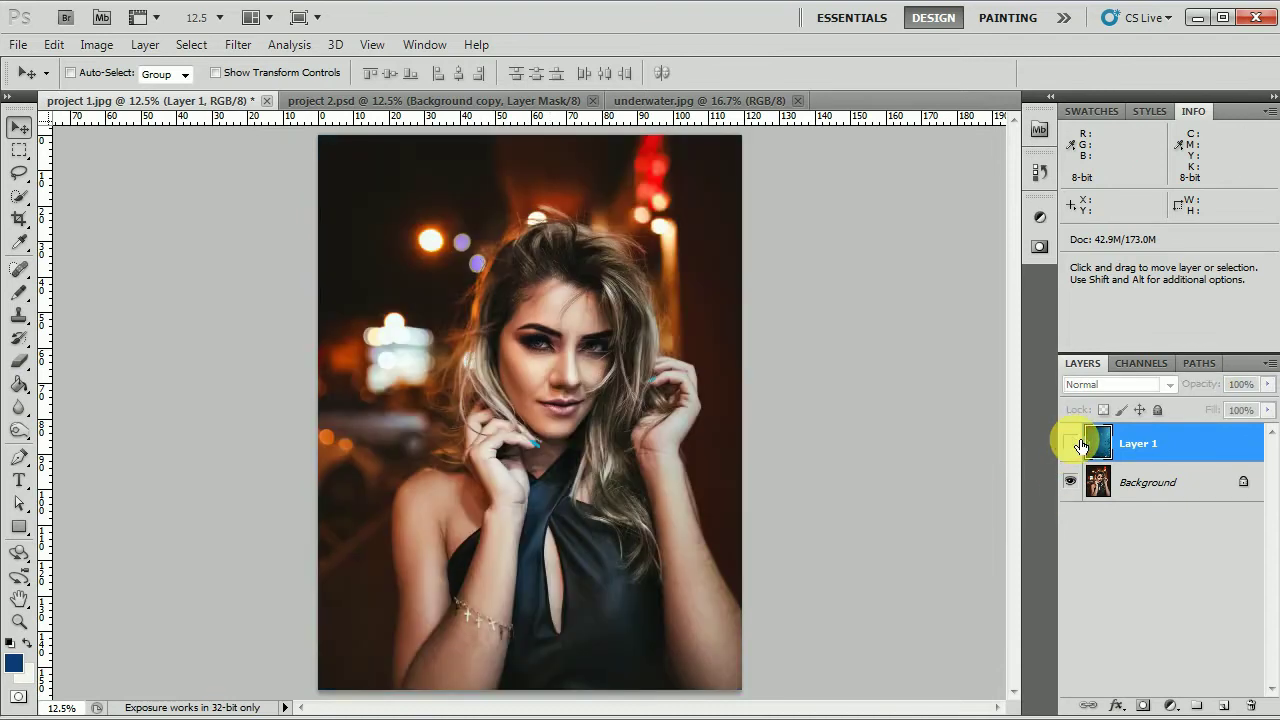
click(1071, 442)
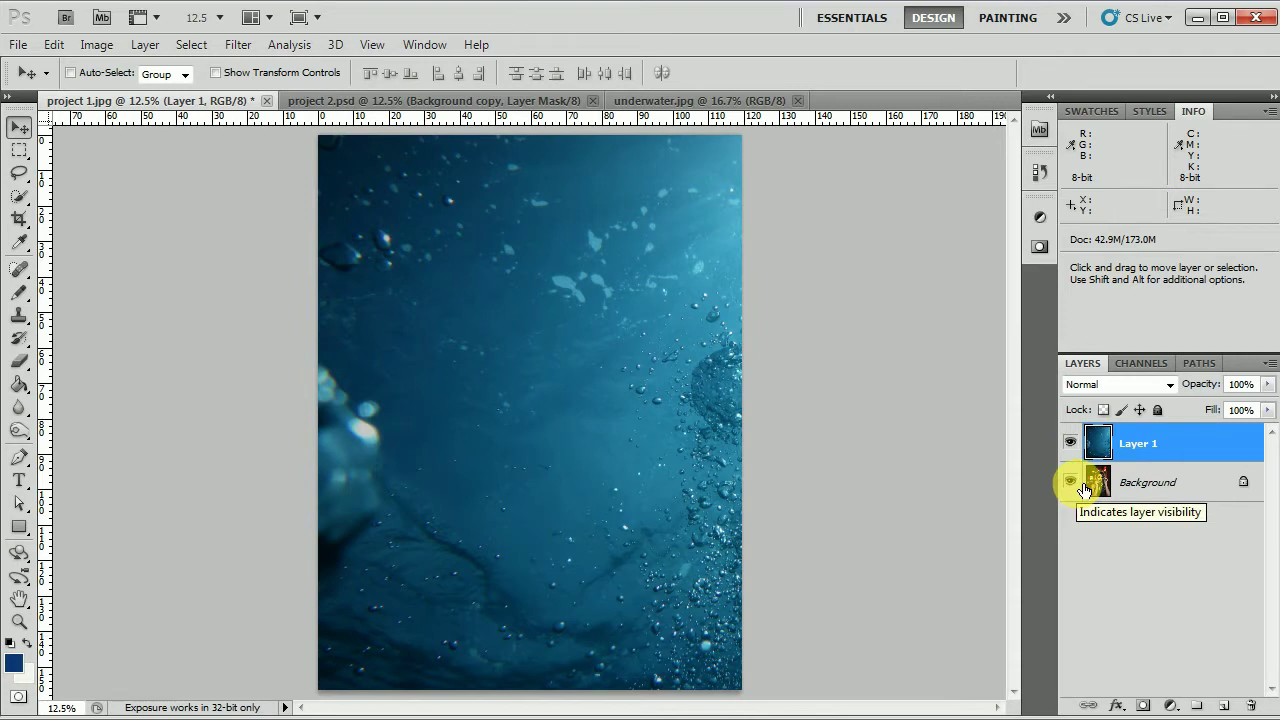
click(1170, 384)
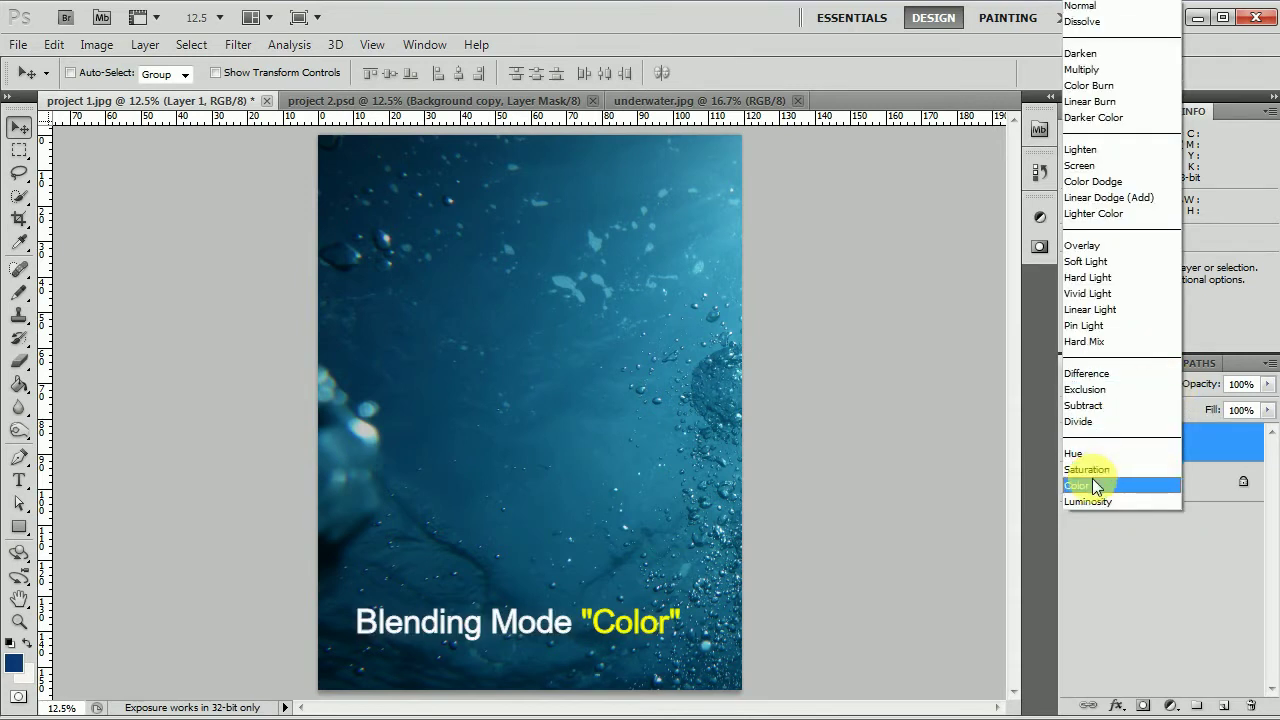
click(1092, 485)
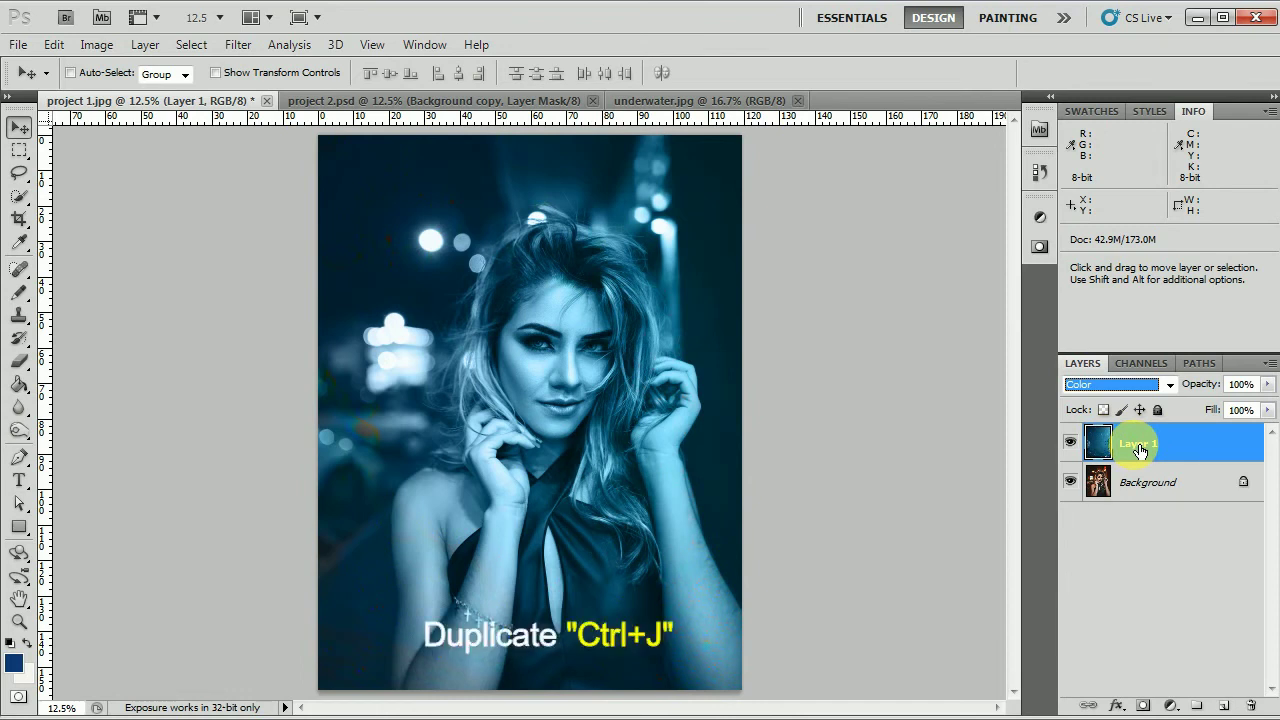
Step: Duplicate the underwater layer and set the copy's blending mode to Hard Light
key(ctrl+j)
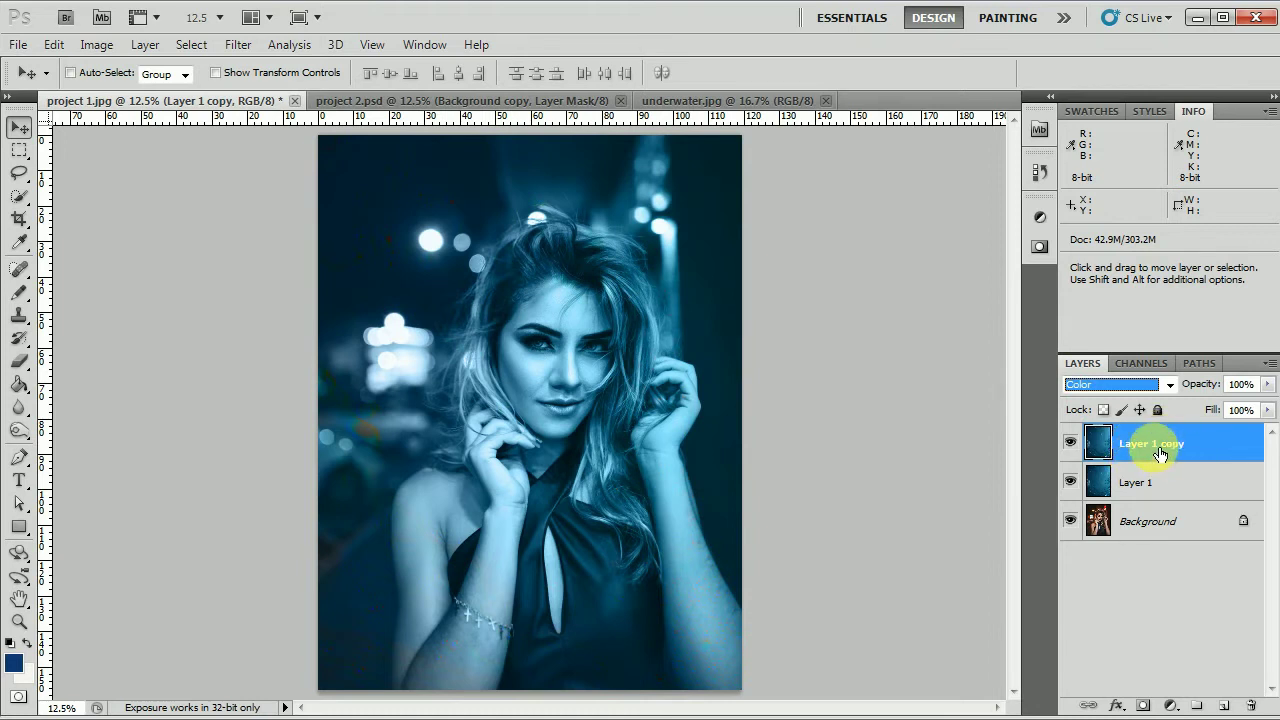
click(1167, 387)
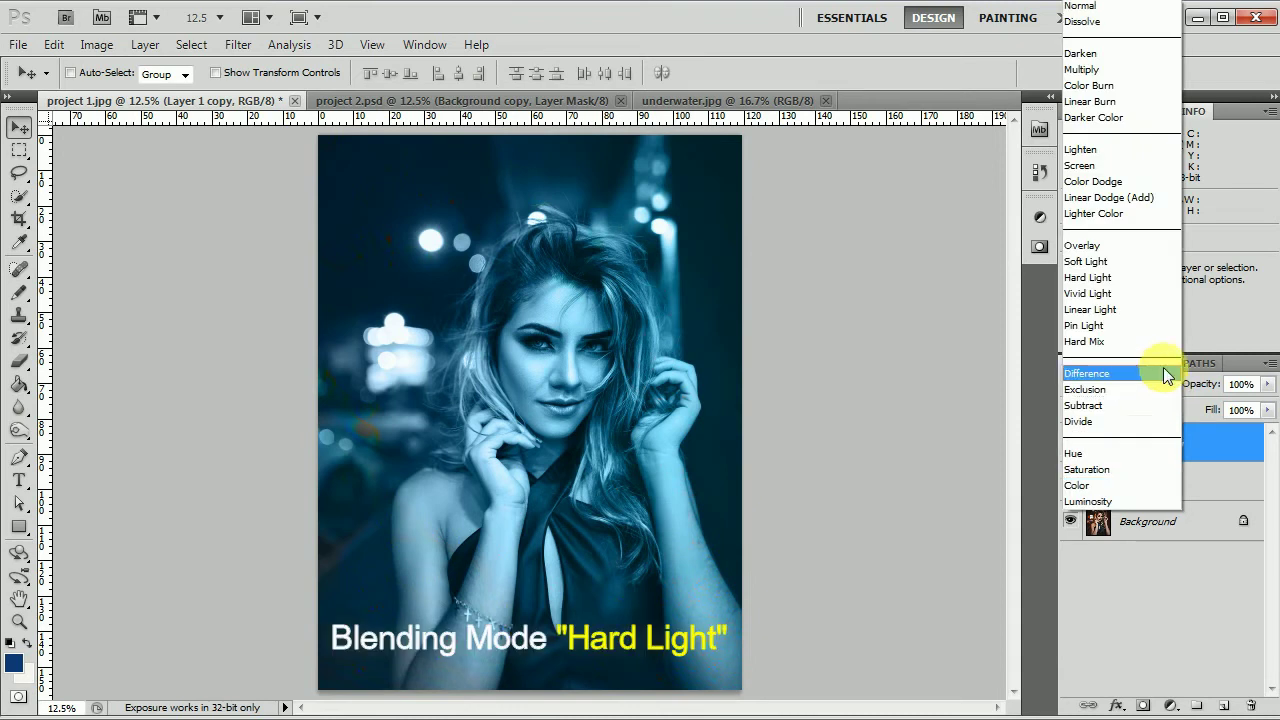
click(1129, 278)
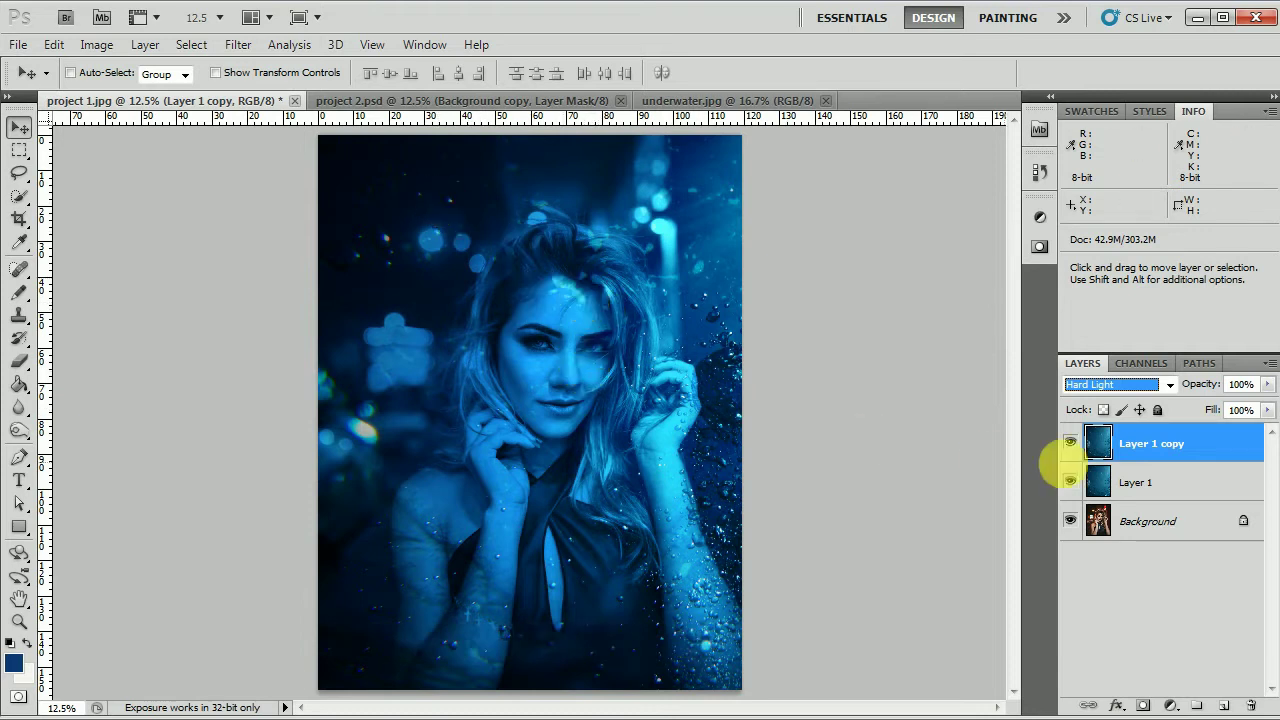
Step: Apply a Gaussian Blur with a radius of 5.0 pixels to Layer 1 copy
click(237, 44)
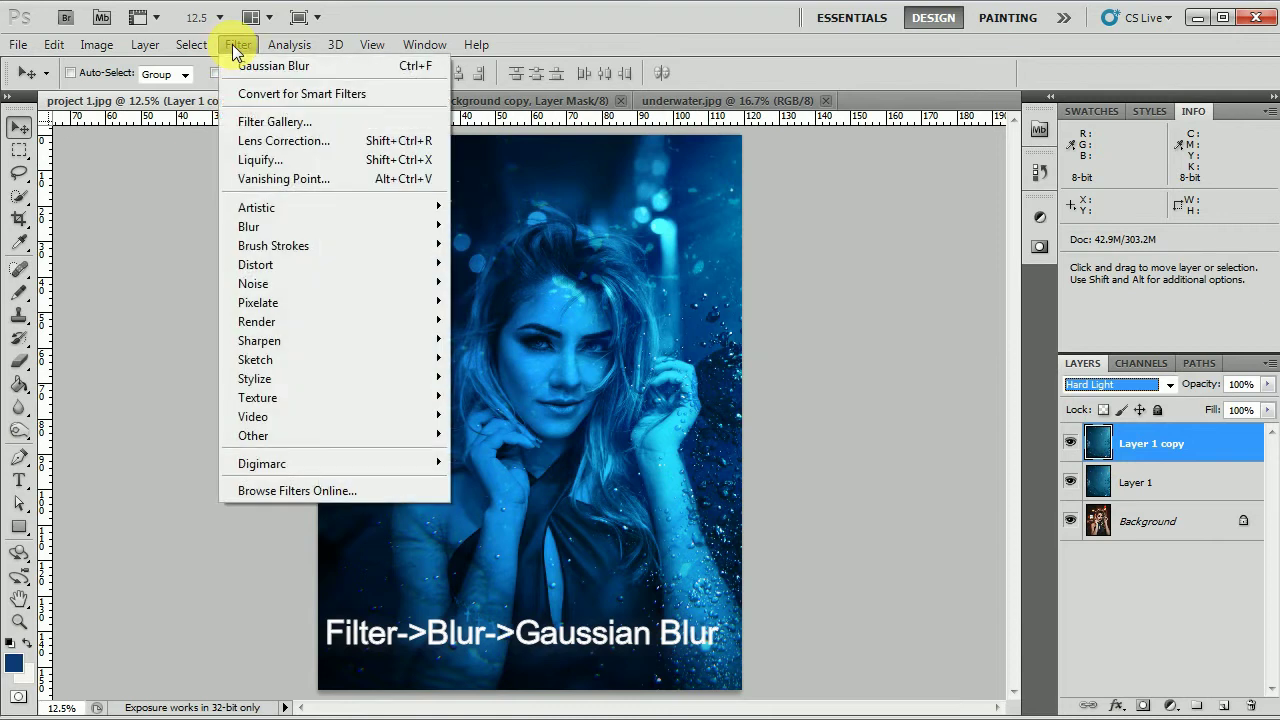
mouse_move(309, 227)
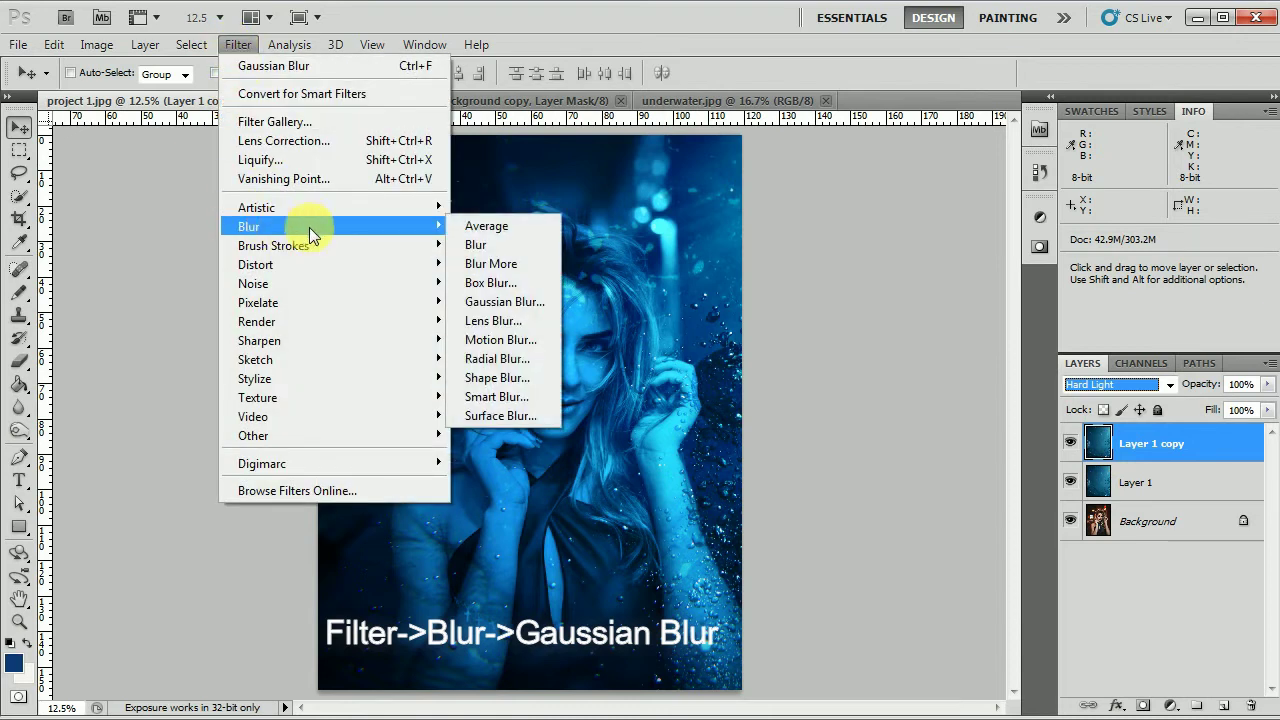
click(495, 302)
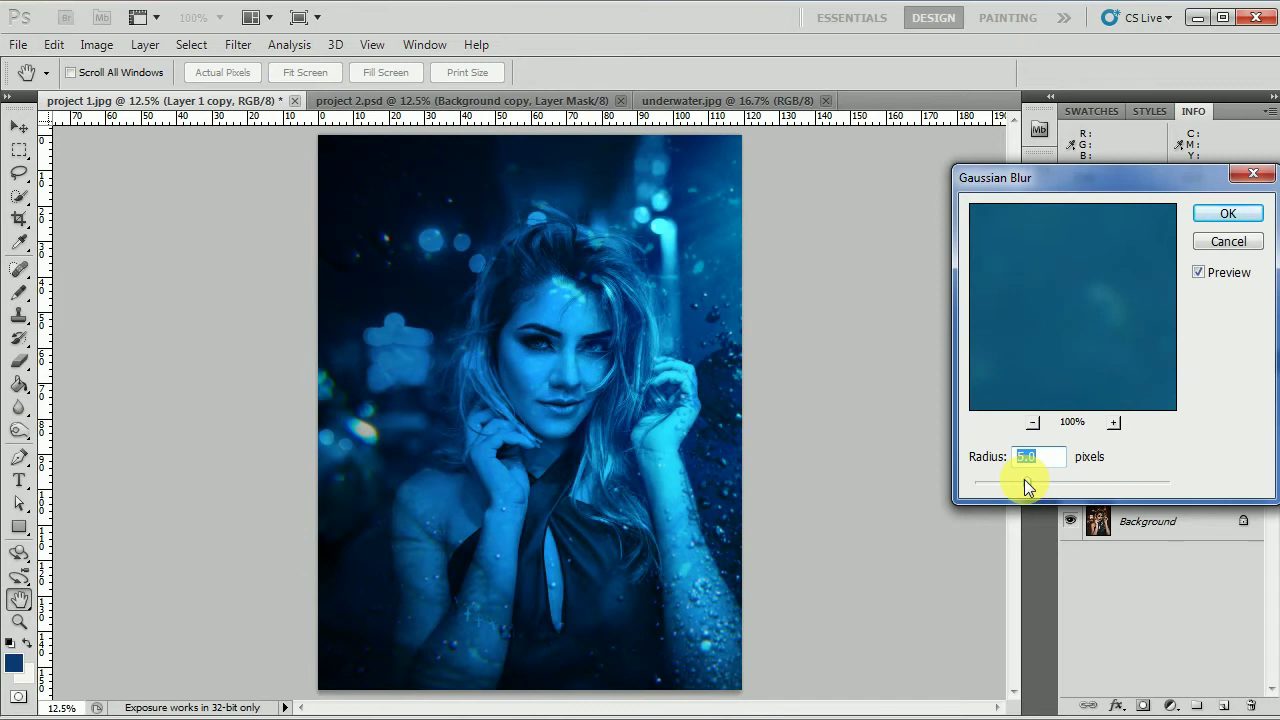
click(1226, 214)
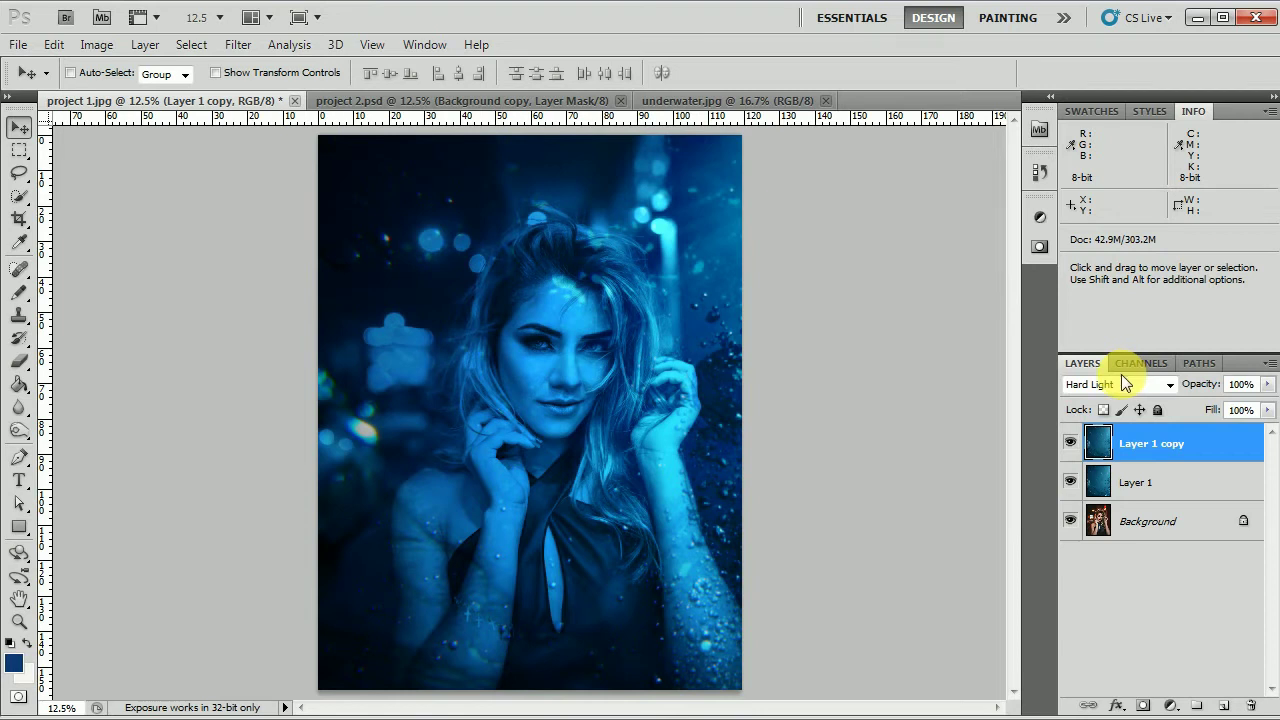
Step: Duplicate the Background portrait layer and place the copy at the top of the layer stack
click(1145, 525)
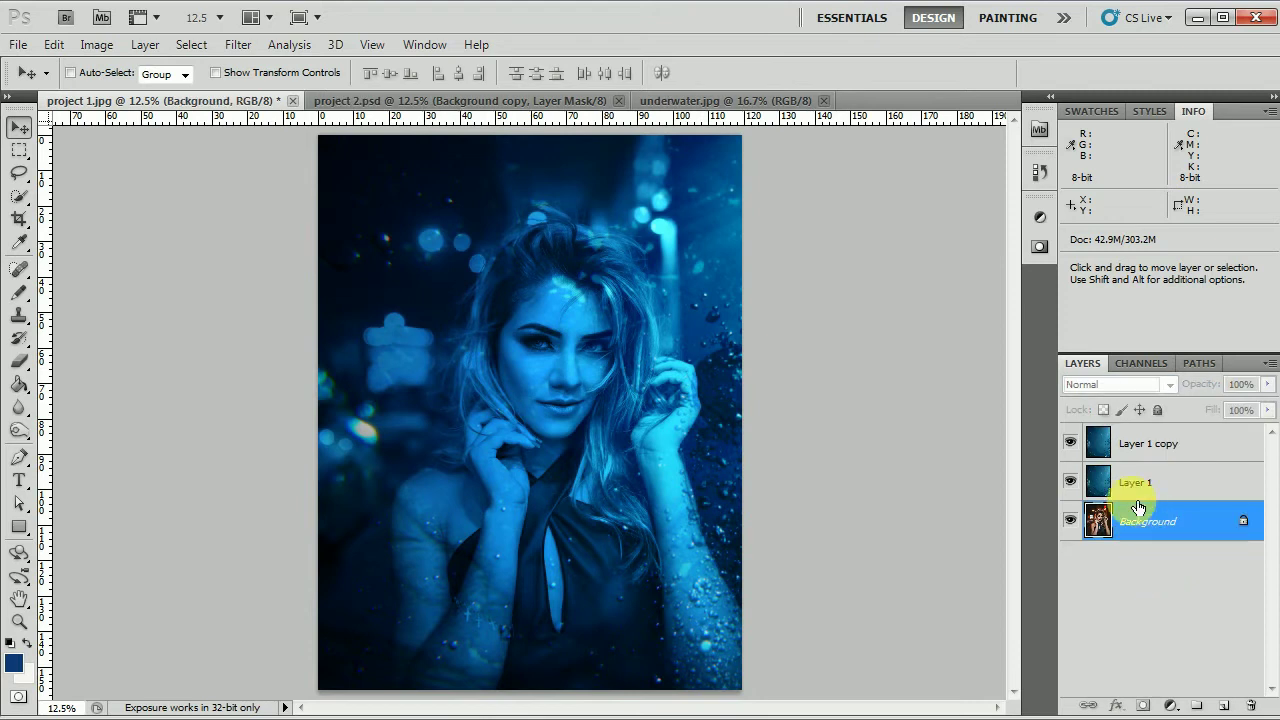
drag(1132, 523, 1128, 491)
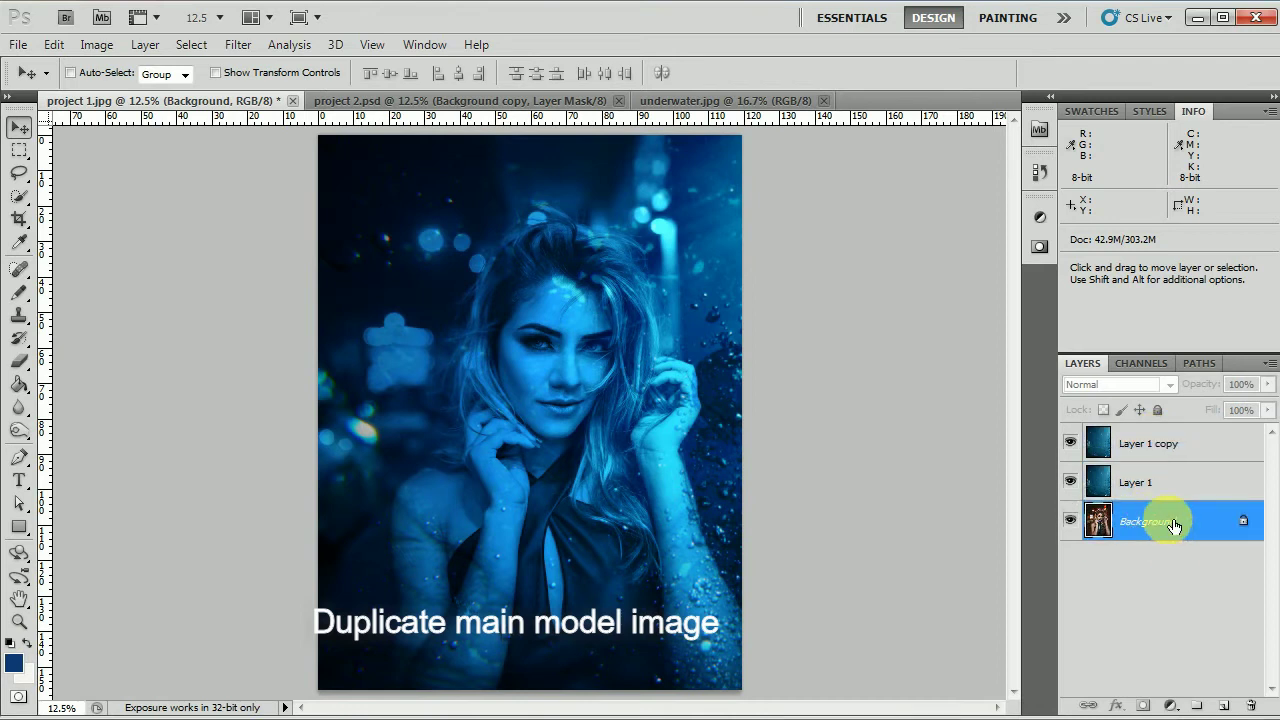
key(ctrl+j)
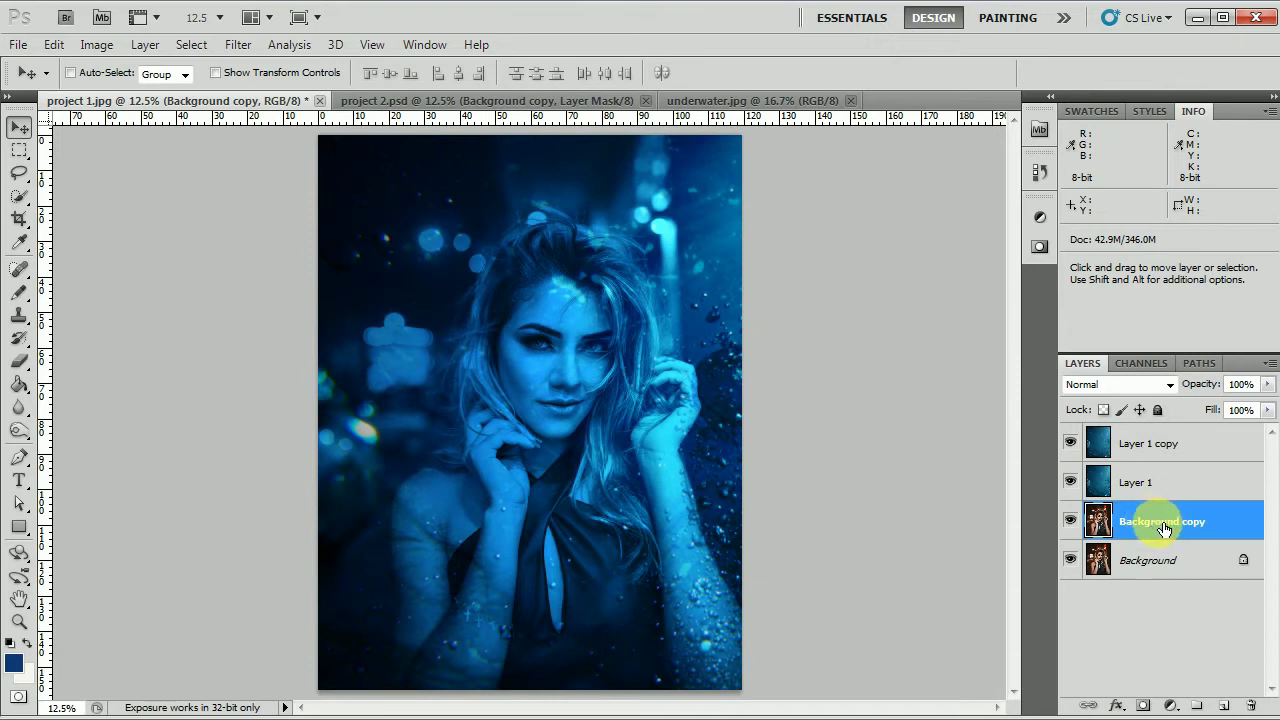
drag(1163, 530, 1157, 440)
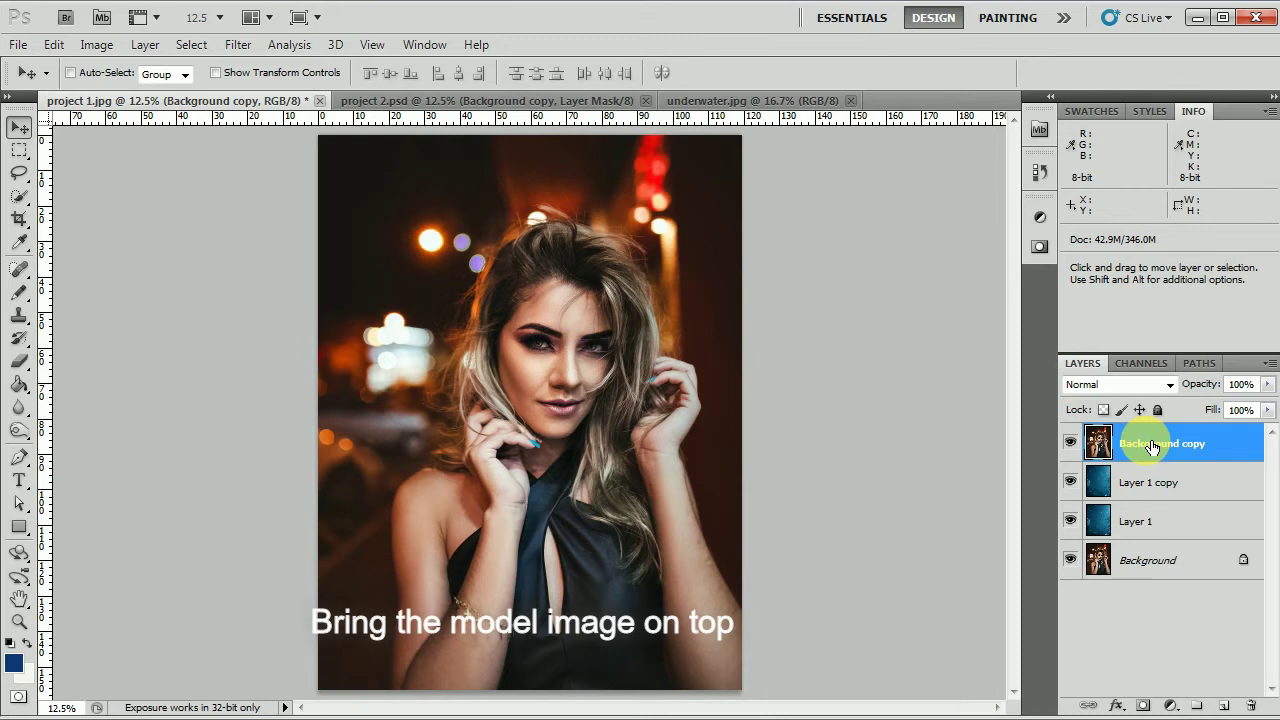
Step: Add a layer mask to Background copy and apply the merged RGB image to it with Multiply blending at 100% opacity
click(1143, 705)
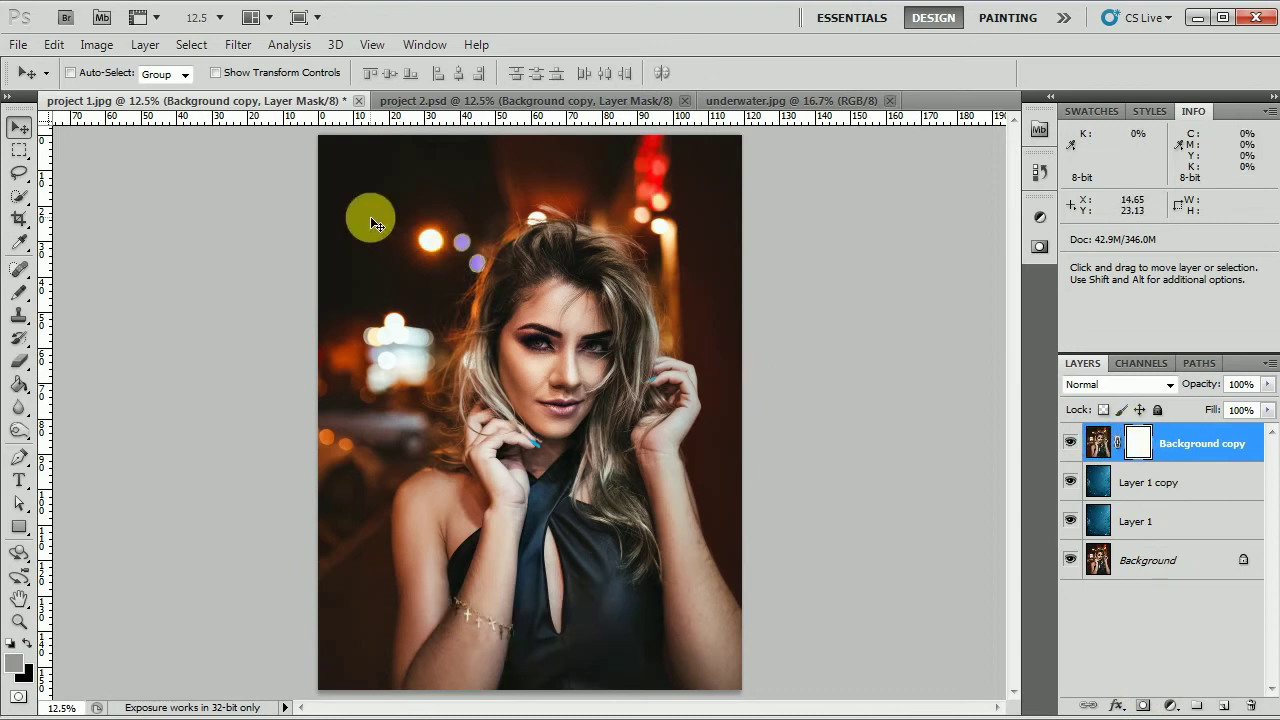
click(97, 45)
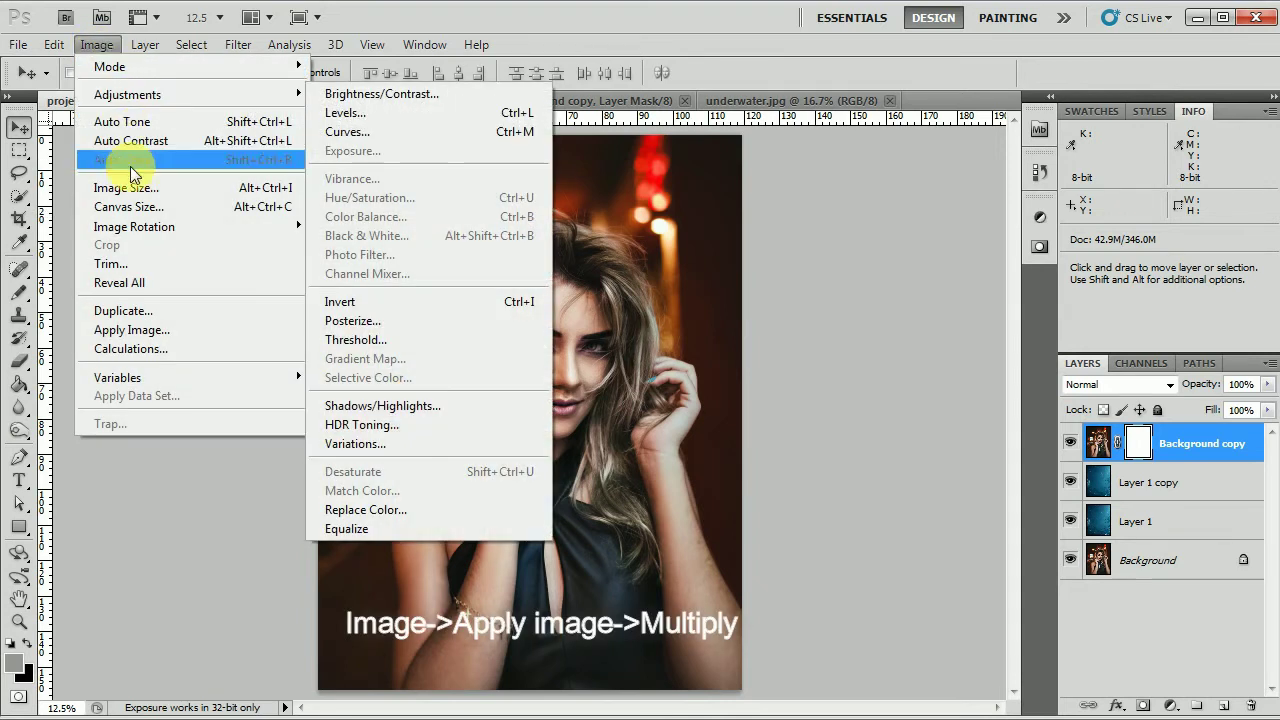
click(140, 332)
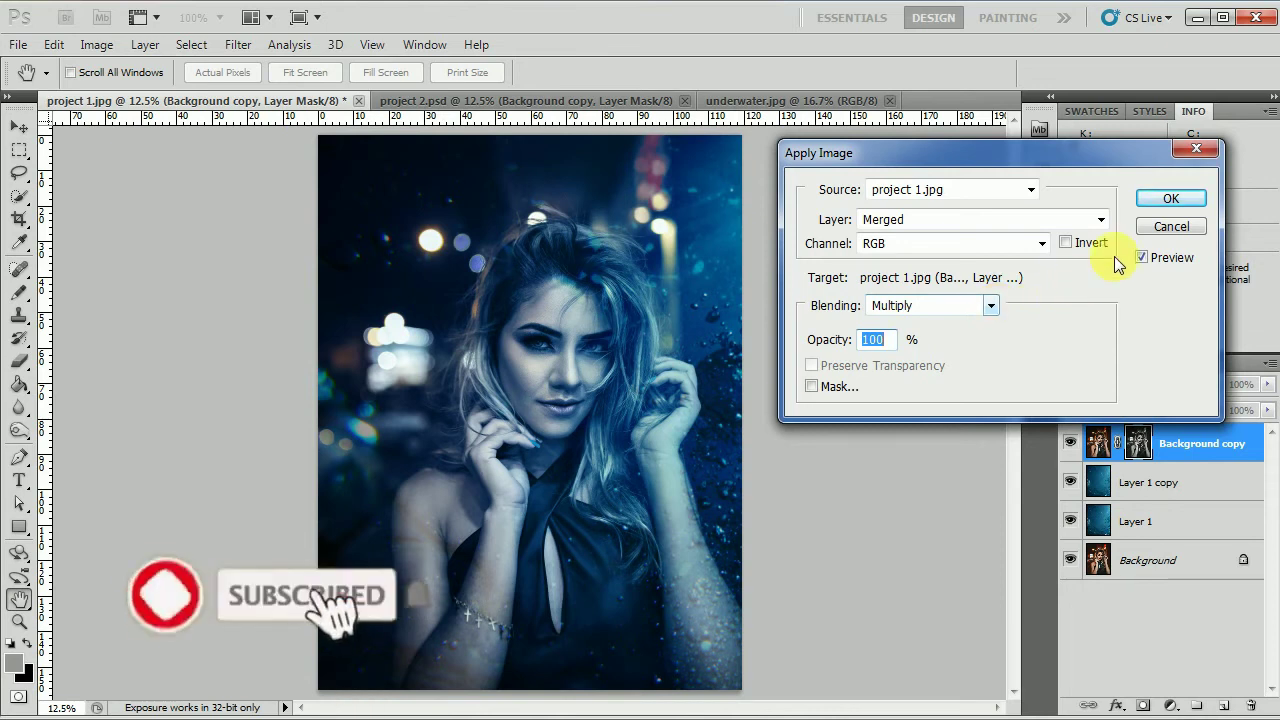
click(1172, 201)
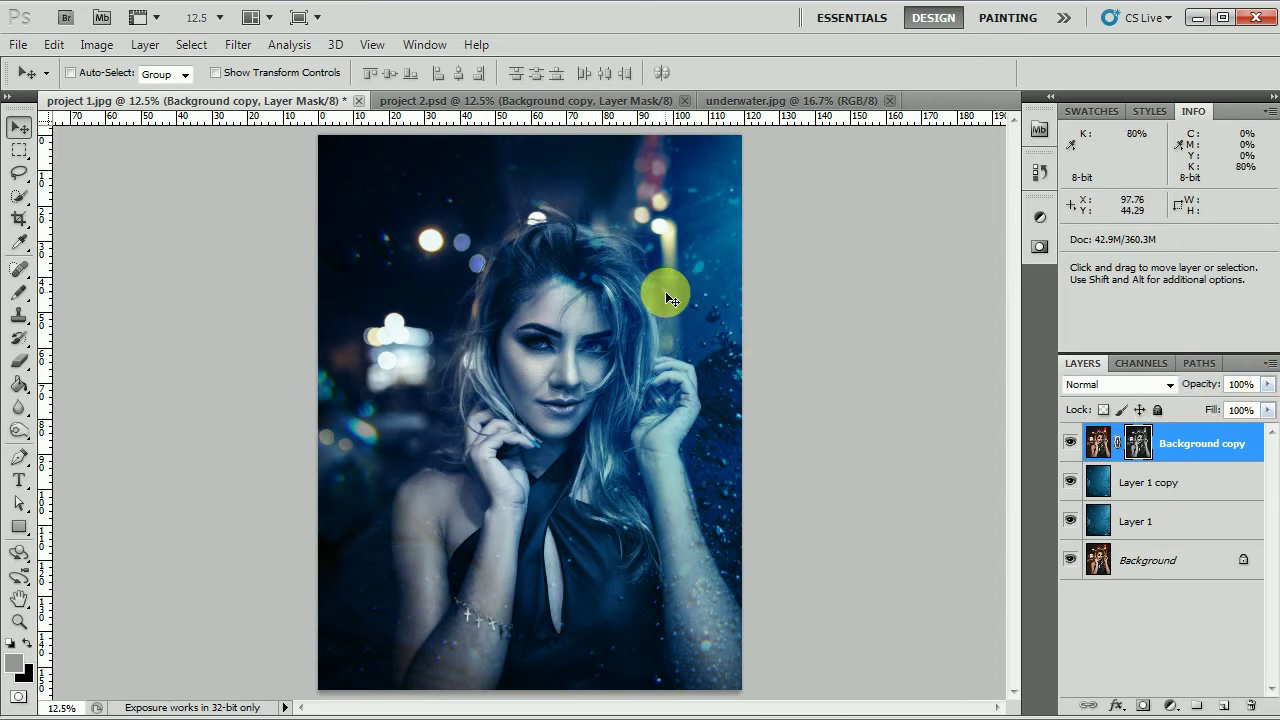
Step: Lower the opacity of the masked Background copy layer to 85%
click(1267, 384)
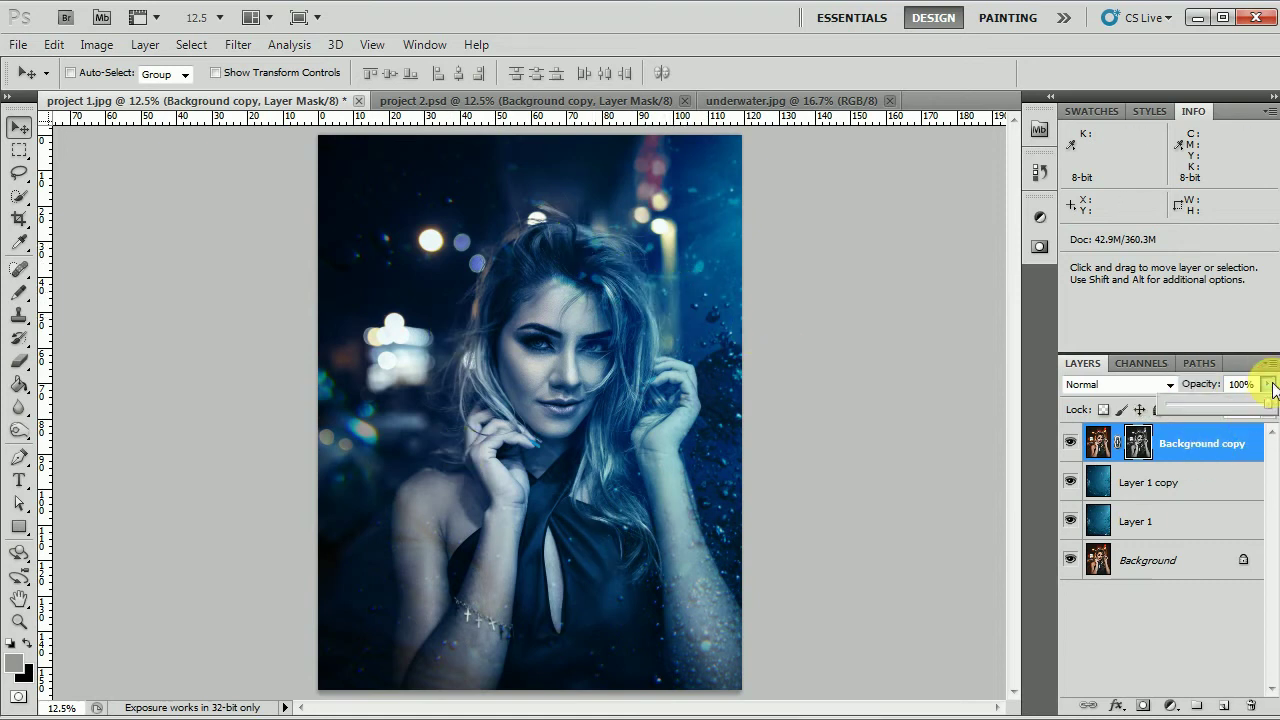
drag(1267, 405, 1232, 410)
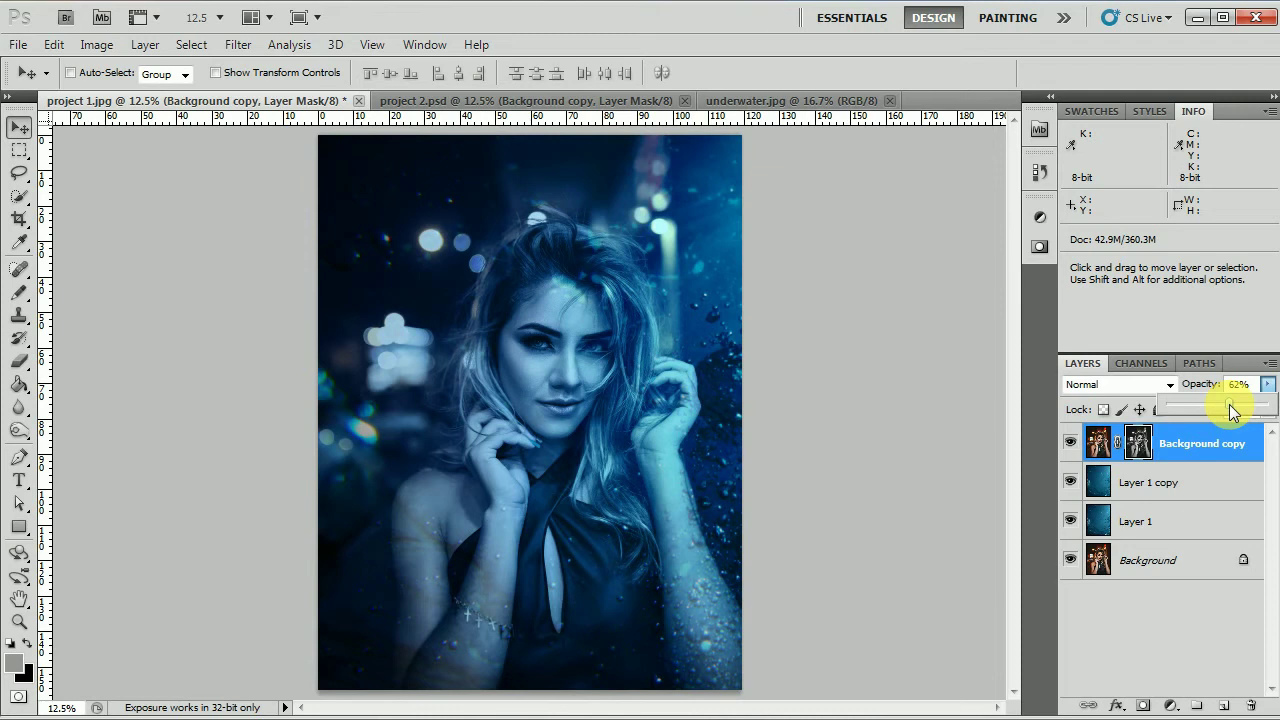
drag(1232, 410, 1268, 410)
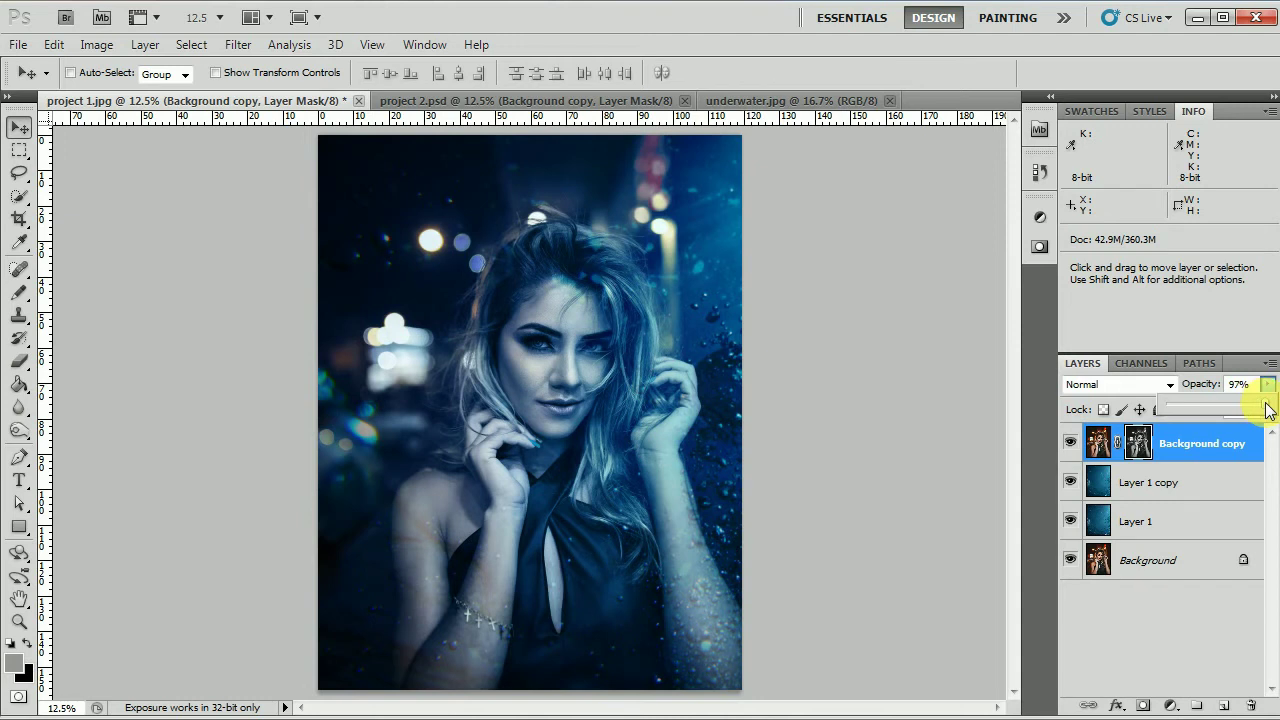
drag(1268, 410, 1256, 410)
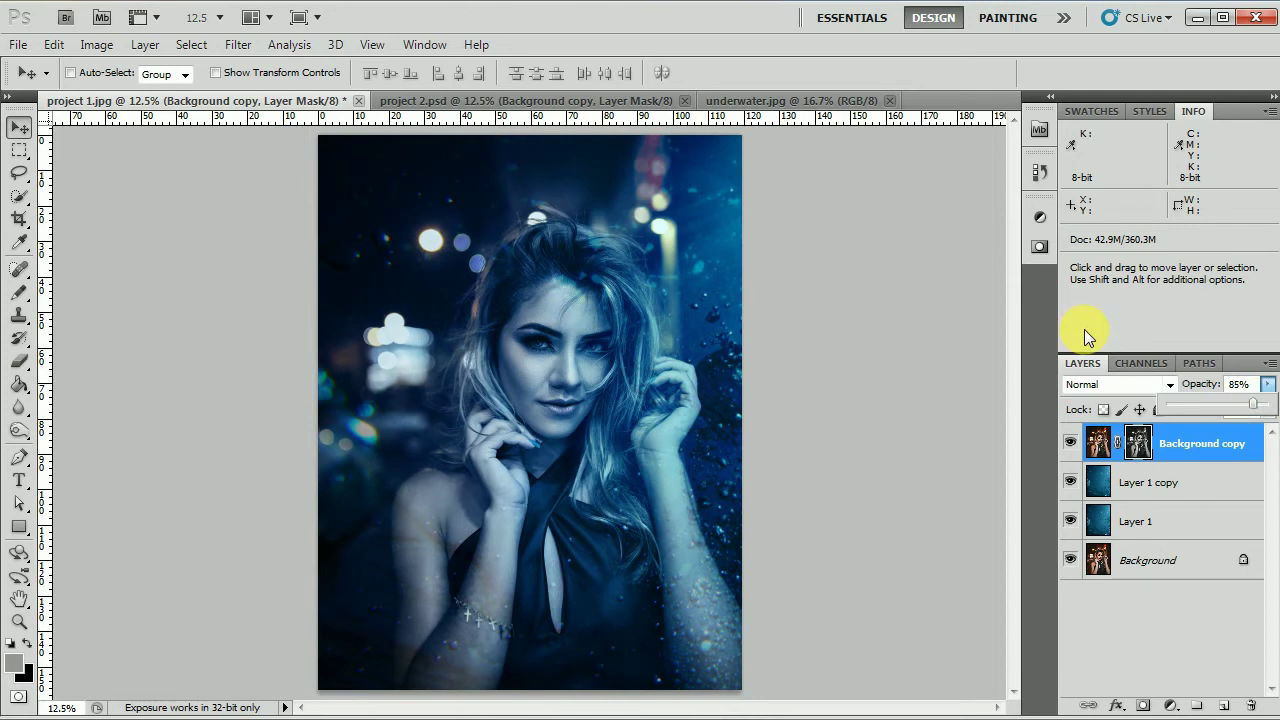